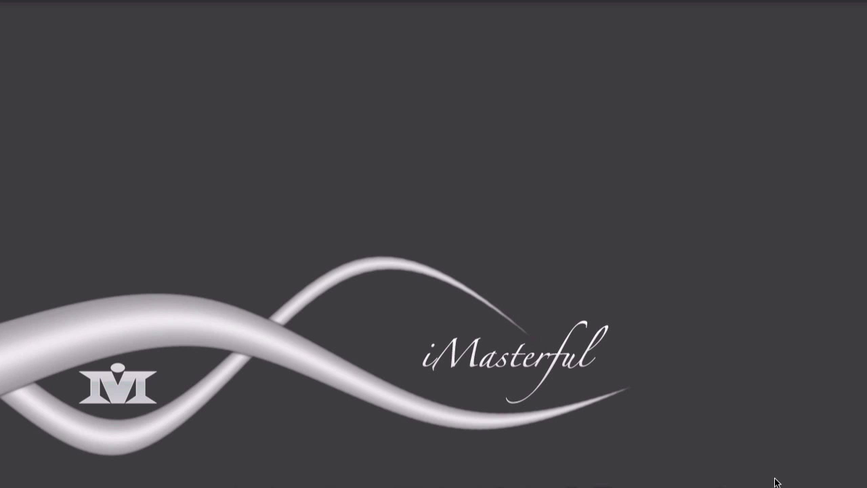
Step: Switch to Photoshop, enlarge the y.psd document window and magnify the teeth image to 200%
{"action": "left_click", "coordinate": [705, 482]}
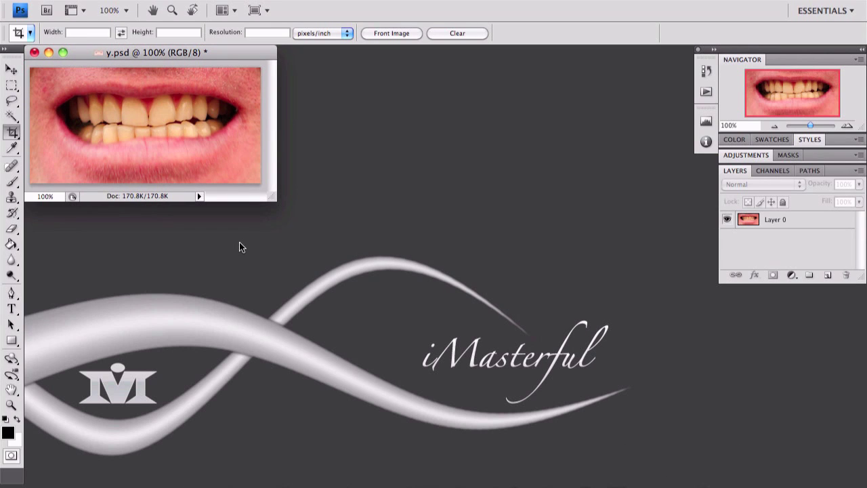
{"action": "left_click_drag", "start_coordinate": [270, 198], "coordinate": [636, 328]}
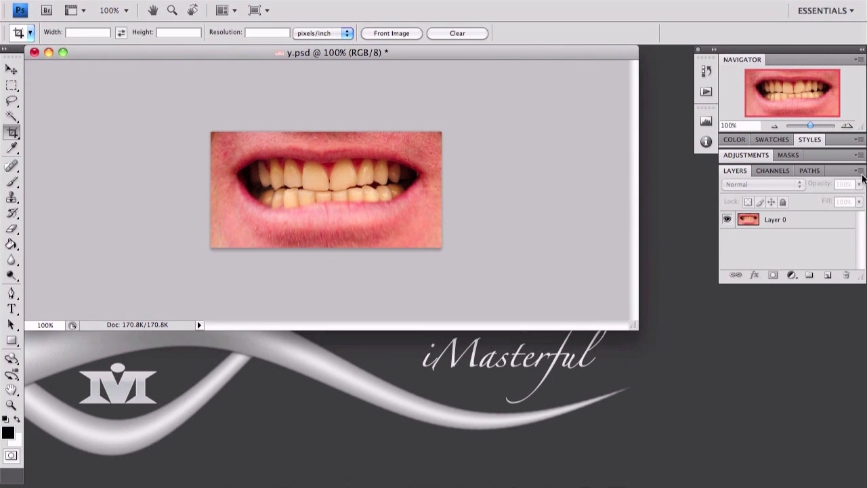
{"action": "left_click", "coordinate": [847, 126]}
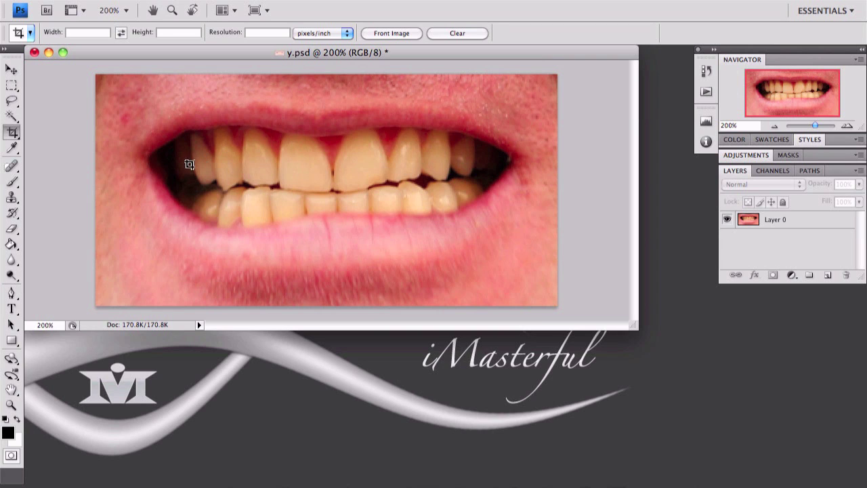
{"action": "left_click", "coordinate": [10, 70]}
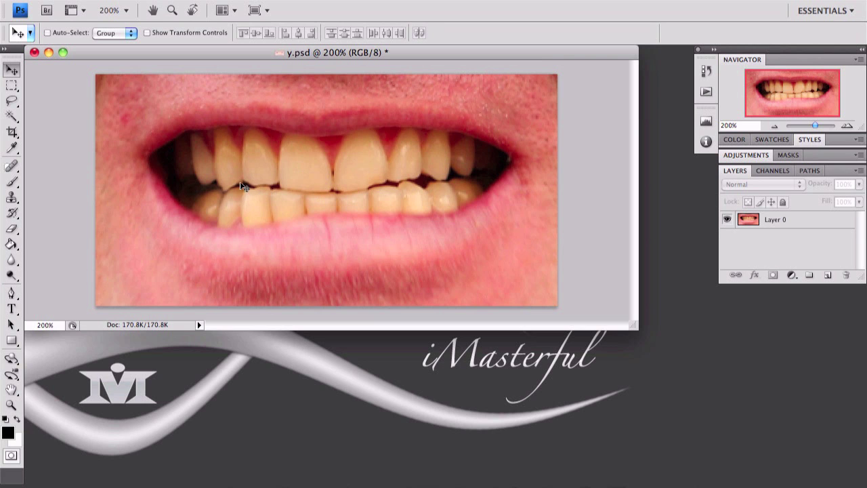
Step: Start a Pen tool path with straight segments across the upper teeth, placing anchors at the gaps between teeth from the left end to the right end
{"action": "left_click", "coordinate": [11, 295]}
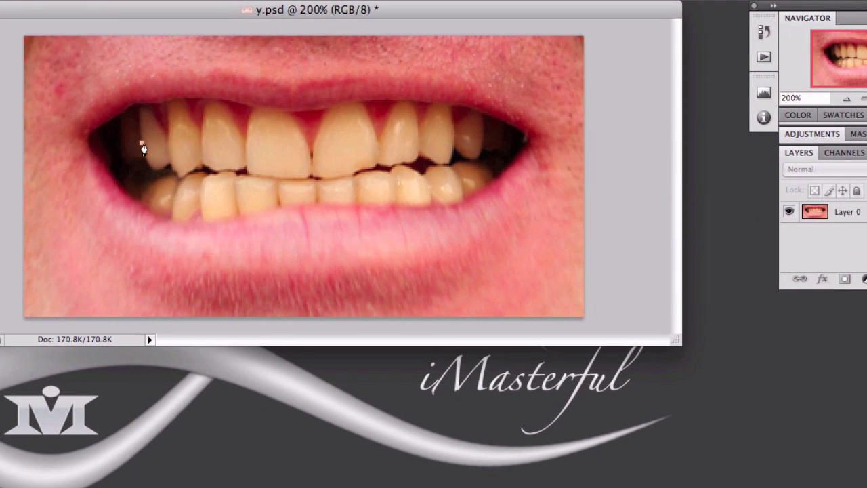
{"action": "left_click", "coordinate": [167, 135]}
{"action": "left_click", "coordinate": [310, 151]}
{"action": "left_click", "coordinate": [379, 142]}
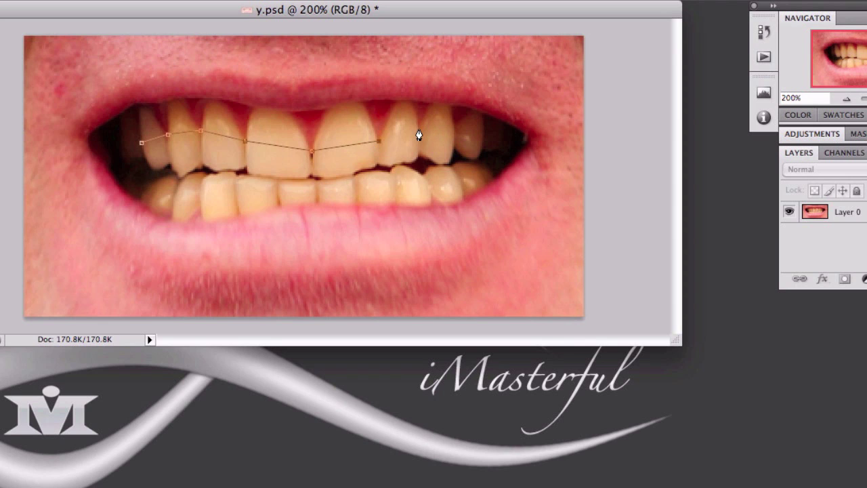
{"action": "left_click", "coordinate": [454, 129]}
{"action": "left_click", "coordinate": [480, 140]}
Step: Continue the path back along the biting edge of the upper teeth and close it at the starting anchor
{"action": "left_click", "coordinate": [420, 152]}
{"action": "left_click", "coordinate": [377, 166]}
{"action": "left_click", "coordinate": [311, 176]}
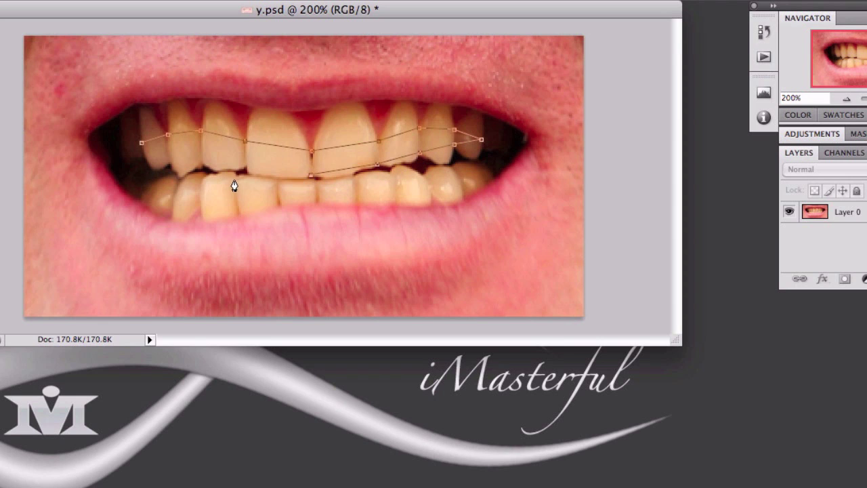
{"action": "left_click", "coordinate": [245, 169]}
{"action": "left_click", "coordinate": [203, 165]}
{"action": "left_click", "coordinate": [168, 163]}
{"action": "left_click", "coordinate": [140, 144]}
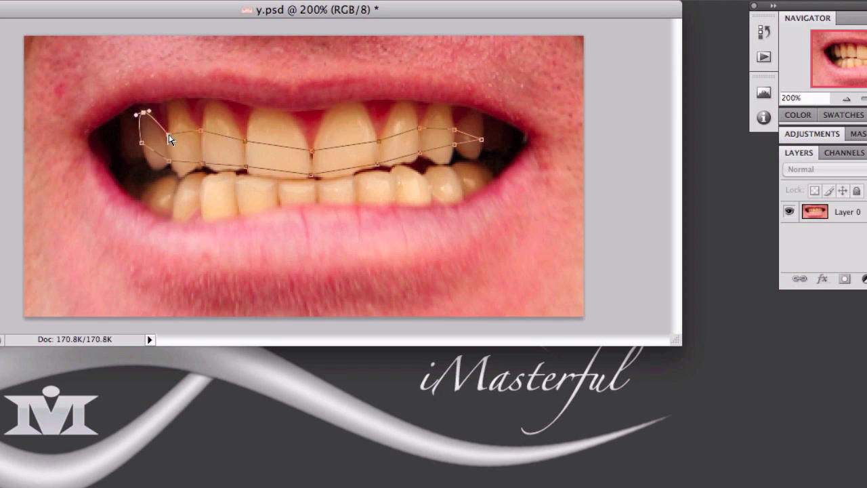
Step: Add anchor points to the path's upper segments and pull them up to curve along each upper tooth's gum line
{"action": "left_click_drag", "start_coordinate": [168, 140], "coordinate": [172, 103]}
{"action": "left_click_drag", "start_coordinate": [201, 131], "coordinate": [220, 123]}
{"action": "left_click", "coordinate": [222, 139]}
{"action": "left_click", "coordinate": [269, 145]}
{"action": "left_click_drag", "start_coordinate": [269, 145], "coordinate": [284, 127]}
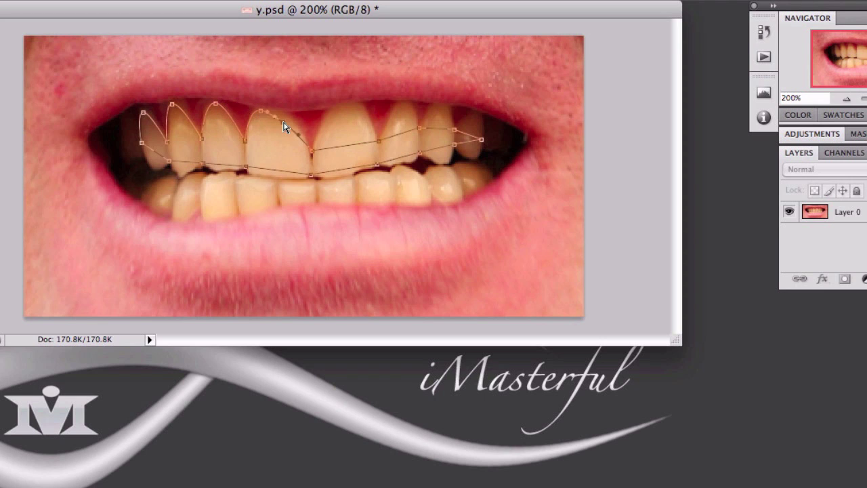
{"action": "left_click", "coordinate": [312, 151], "text": "super"}
{"action": "left_click_drag", "start_coordinate": [344, 150], "coordinate": [340, 113]}
{"action": "left_click", "coordinate": [354, 115]}
{"action": "left_click_drag", "start_coordinate": [399, 140], "coordinate": [403, 105]}
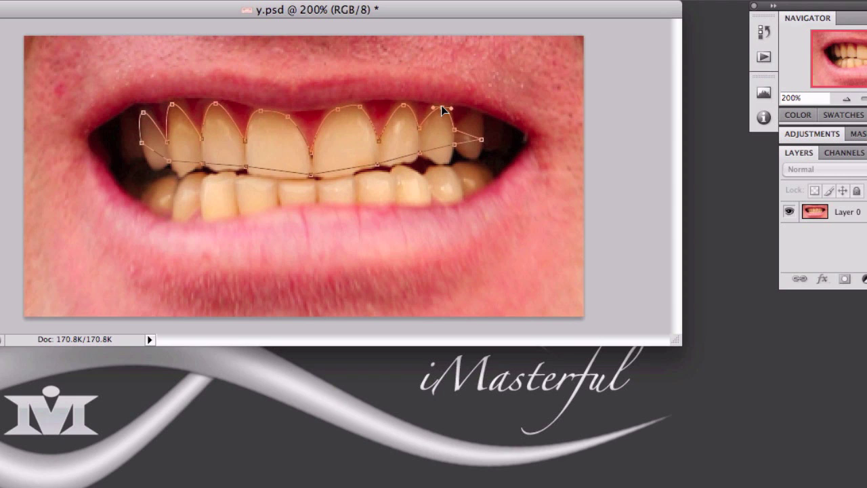
Step: Shape the path around the rightmost upper tooth and bend its lower segments to follow the bottom edges of the upper teeth
{"action": "left_click_drag", "start_coordinate": [466, 139], "coordinate": [405, 160]}
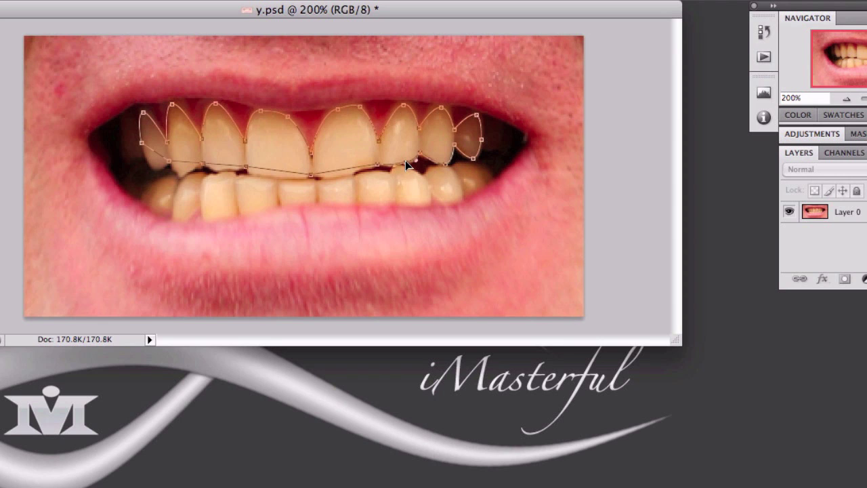
{"action": "left_click_drag", "start_coordinate": [352, 168], "coordinate": [331, 176]}
{"action": "left_click_drag", "start_coordinate": [282, 172], "coordinate": [286, 174]}
{"action": "left_click", "coordinate": [259, 170]}
{"action": "left_click_drag", "start_coordinate": [222, 164], "coordinate": [154, 169]}
{"action": "left_click", "coordinate": [185, 162]}
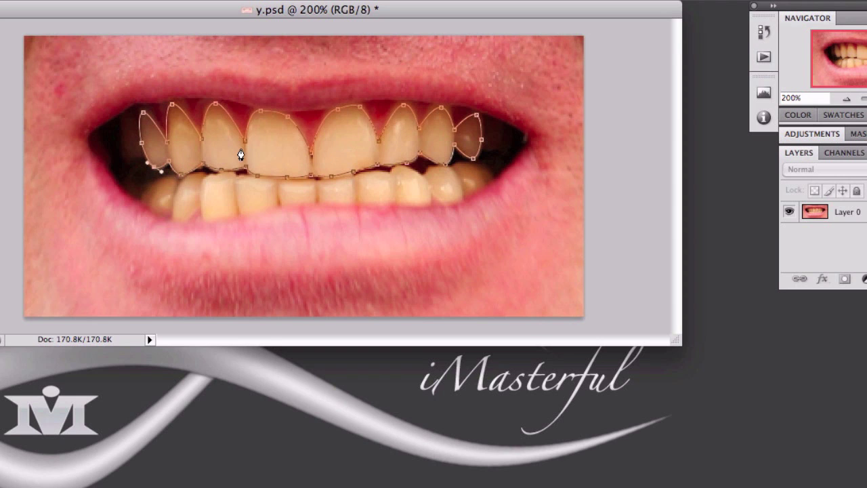
Step: Convert the teeth path into a new anti-aliased selection with a feather radius of 3 pixels
{"action": "right_click", "coordinate": [269, 149]}
{"action": "left_click", "coordinate": [300, 212]}
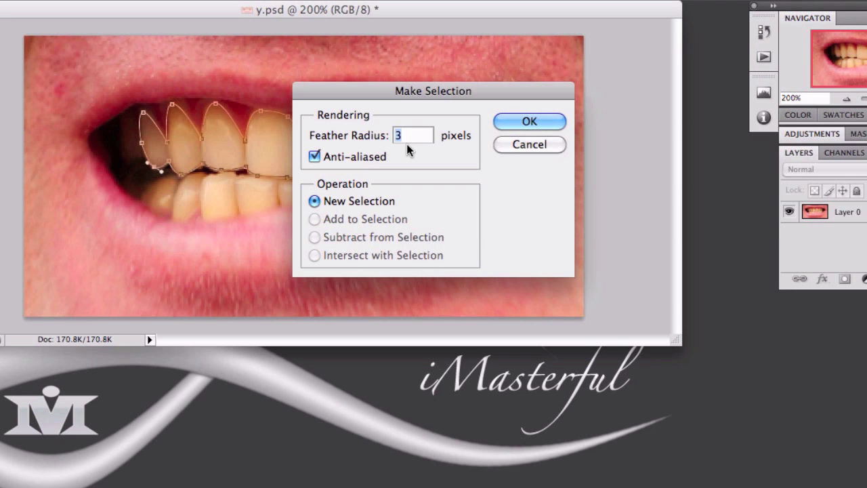
{"action": "left_click", "coordinate": [543, 126]}
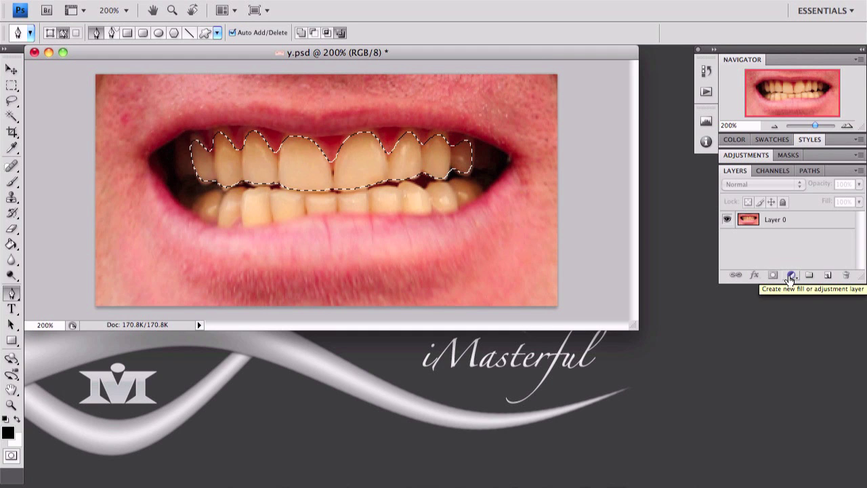
Step: Add a Hue/Saturation adjustment layer for the selected teeth with saturation -53 and lightness +36
{"action": "left_click", "coordinate": [790, 276]}
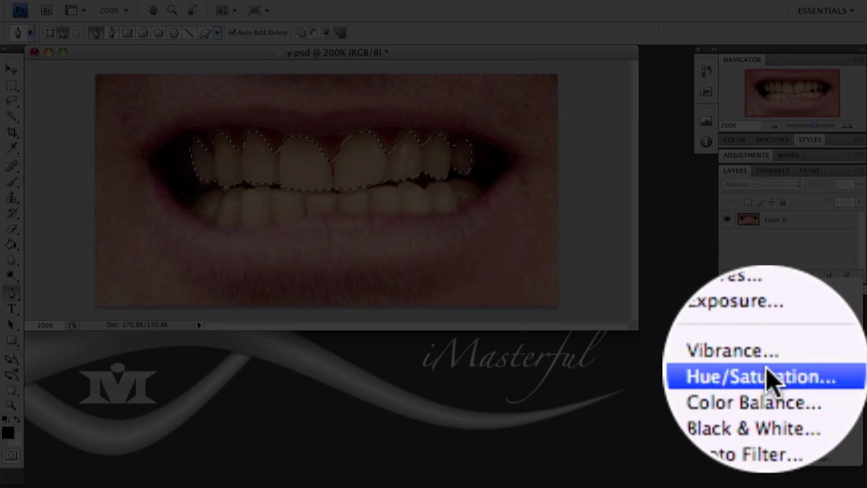
{"action": "left_click", "coordinate": [811, 367]}
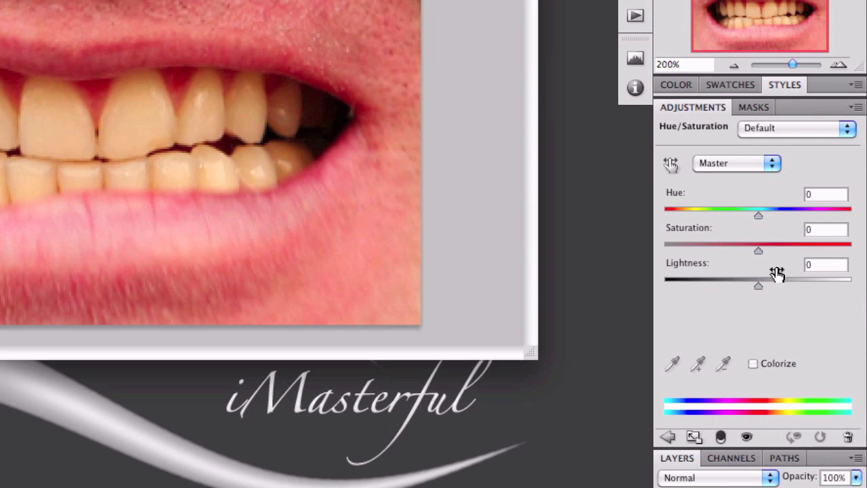
{"action": "left_click_drag", "start_coordinate": [759, 252], "coordinate": [709, 252]}
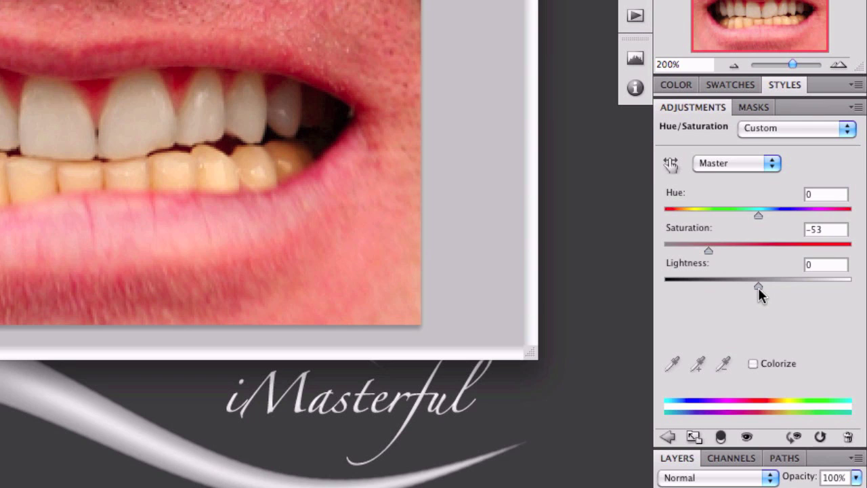
{"action": "left_click_drag", "start_coordinate": [758, 285], "coordinate": [790, 284]}
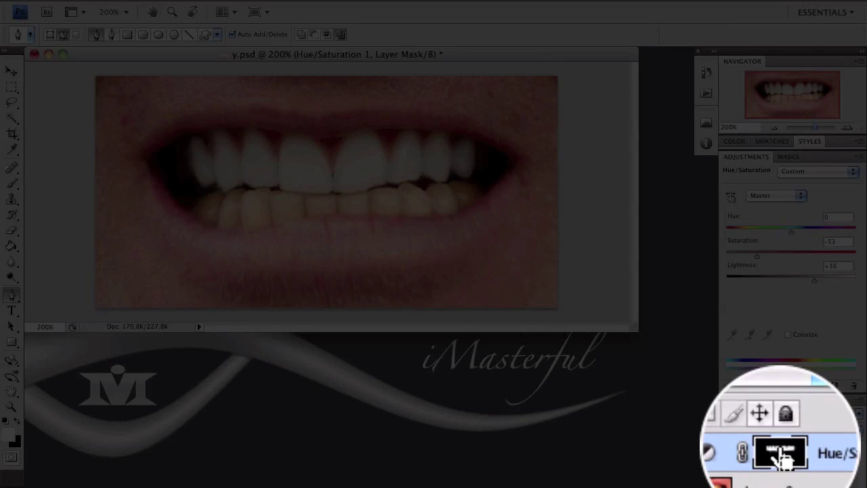
Step: Reload the teeth selection from the Hue/Saturation layer mask and add a Levels adjustment layer with the midtones set to 0.70
{"action": "left_click", "coordinate": [781, 450], "text": "super"}
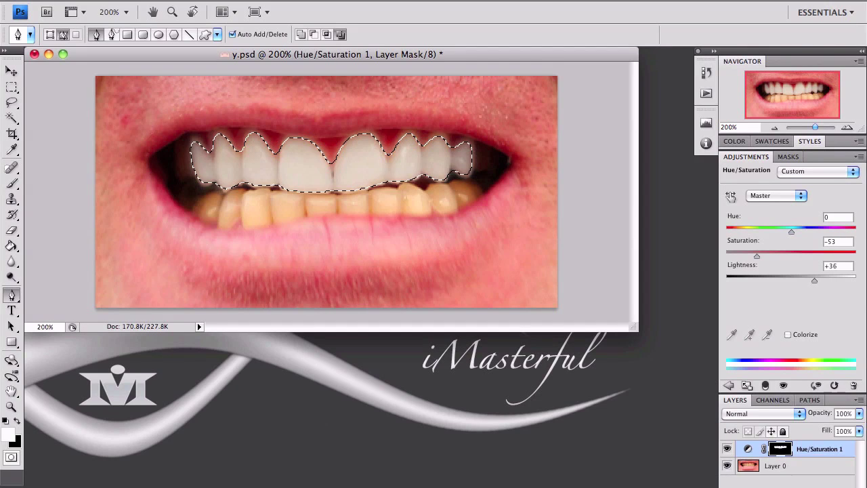
{"action": "left_click", "coordinate": [773, 486]}
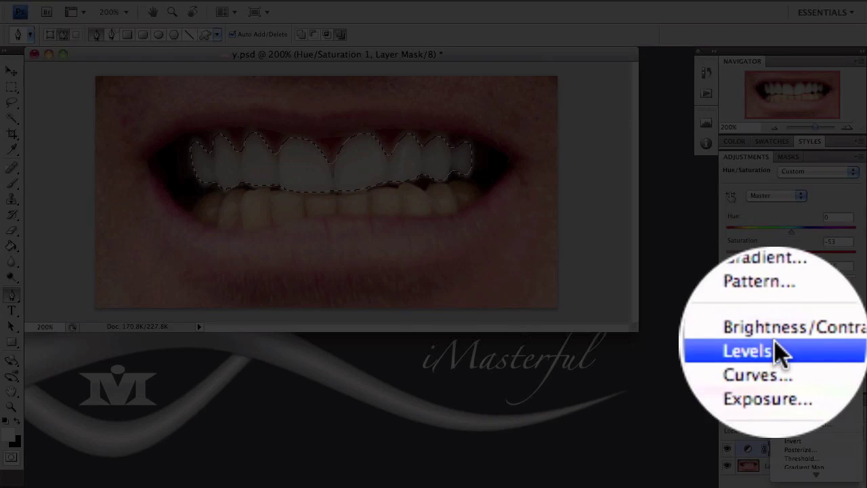
{"action": "left_click", "coordinate": [794, 359]}
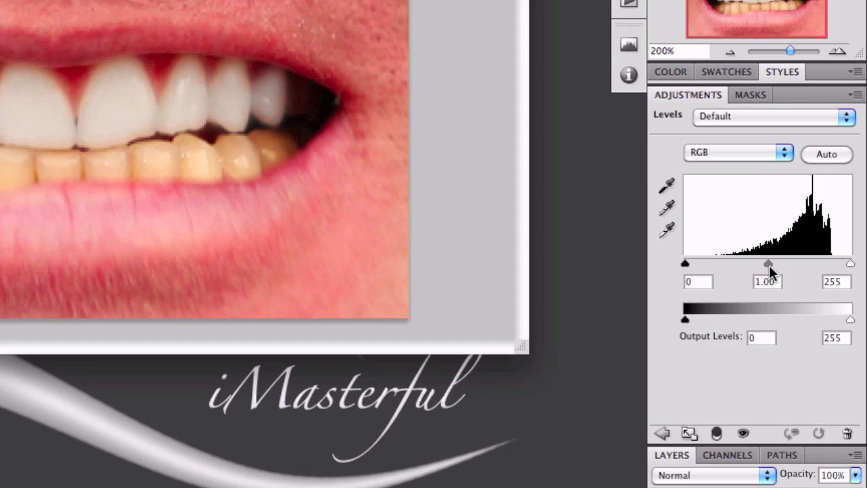
{"action": "left_click_drag", "start_coordinate": [768, 262], "coordinate": [770, 264]}
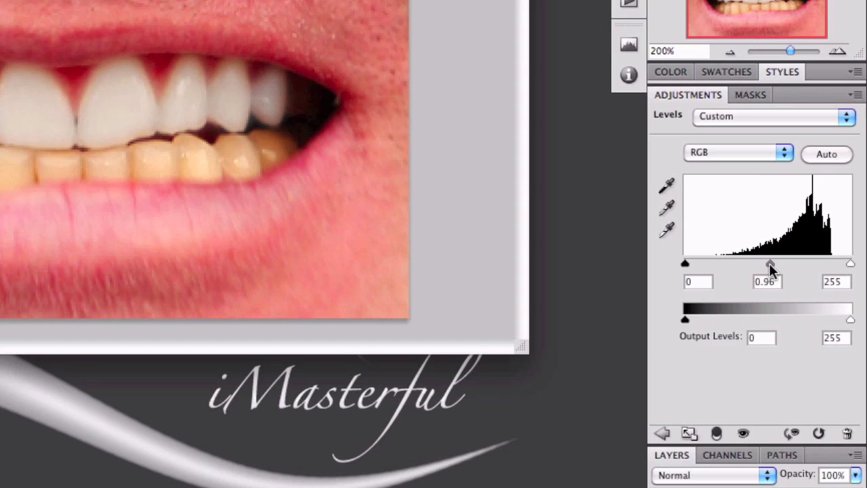
{"action": "left_click_drag", "start_coordinate": [776, 264], "coordinate": [783, 264]}
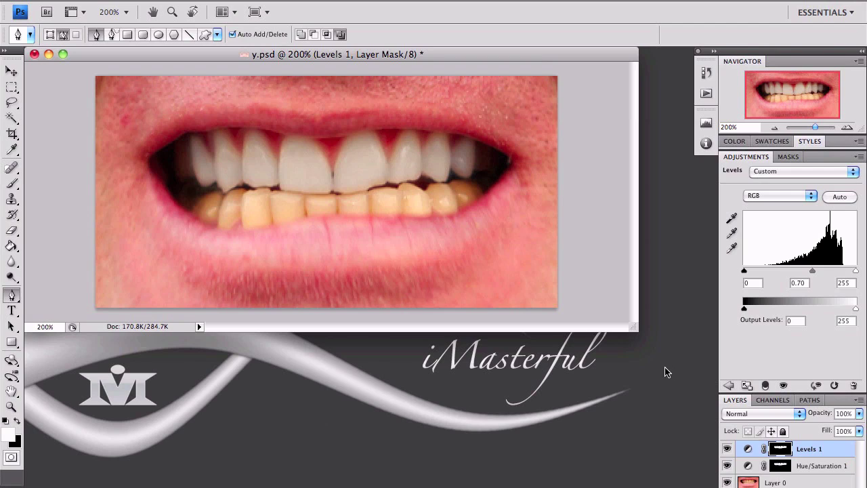
Step: Compare before and after by hiding and reshowing the Hue/Saturation and Levels layers, and view the image at 100%
{"action": "left_click", "coordinate": [727, 464]}
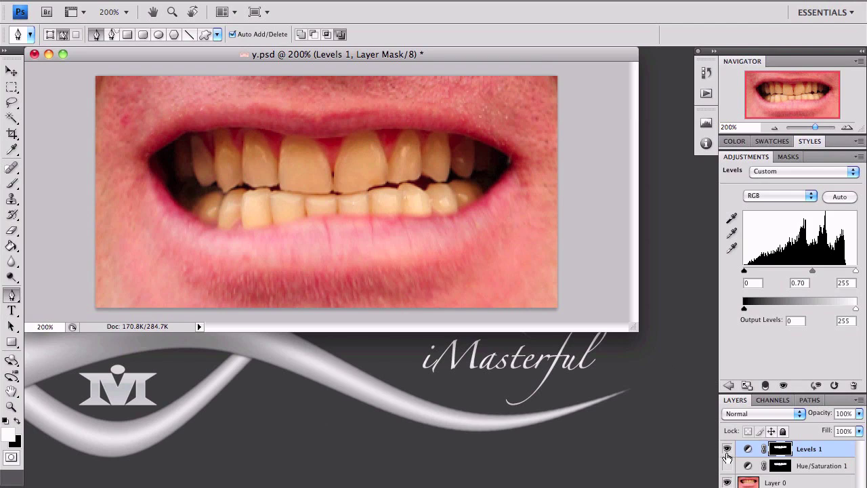
{"action": "left_click", "coordinate": [727, 448]}
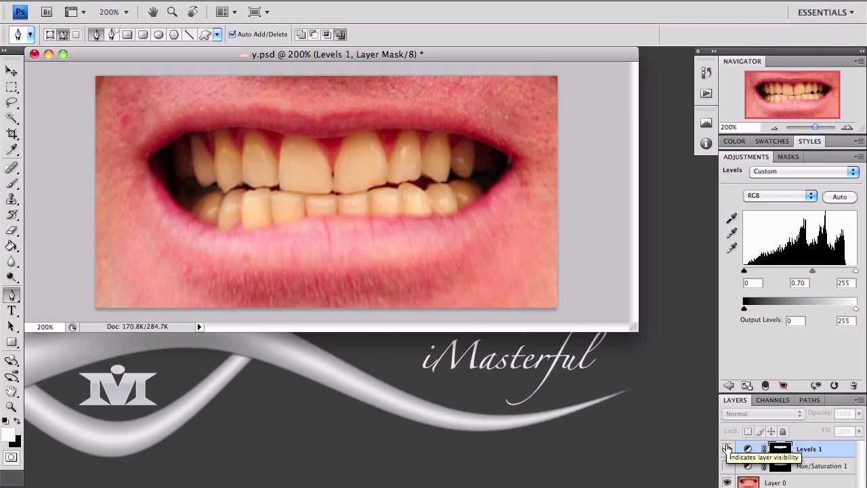
{"action": "left_click", "coordinate": [727, 465]}
{"action": "left_click", "coordinate": [727, 449]}
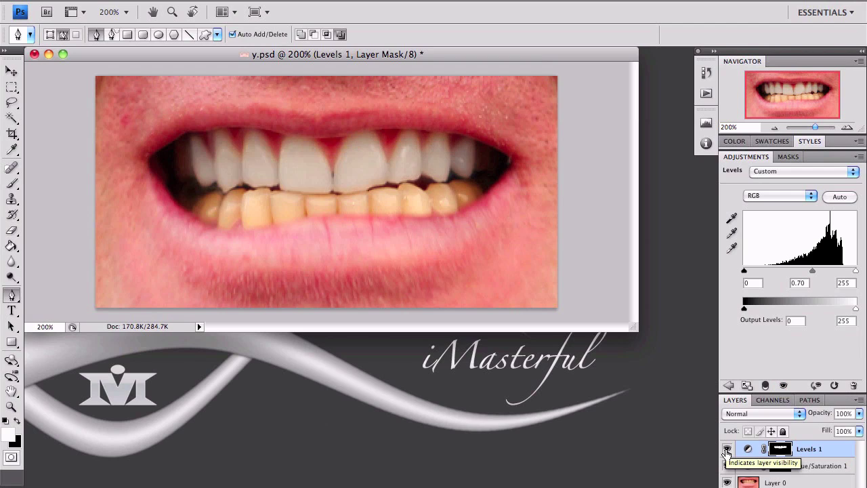
{"action": "left_click", "coordinate": [775, 127]}
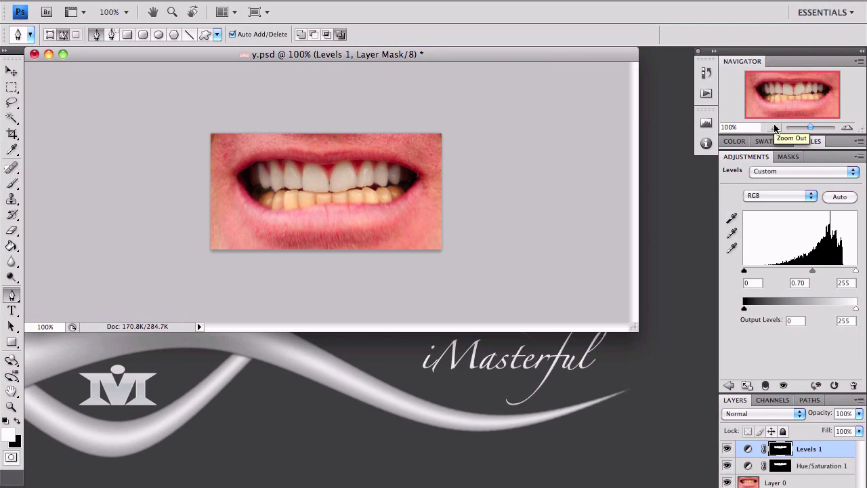